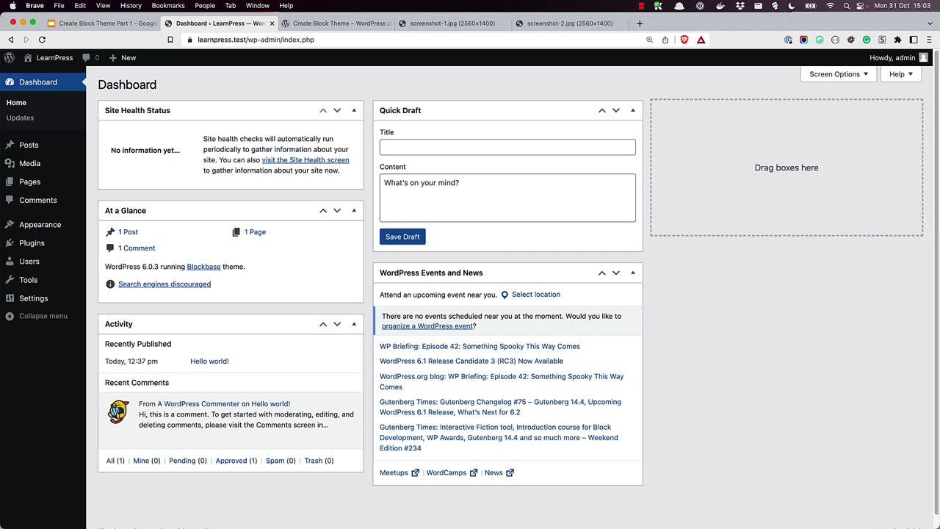
Find 'create block theme' under Add New Plugins, then install and activate Create Block Theme 1.3.7
left_click(32, 247)
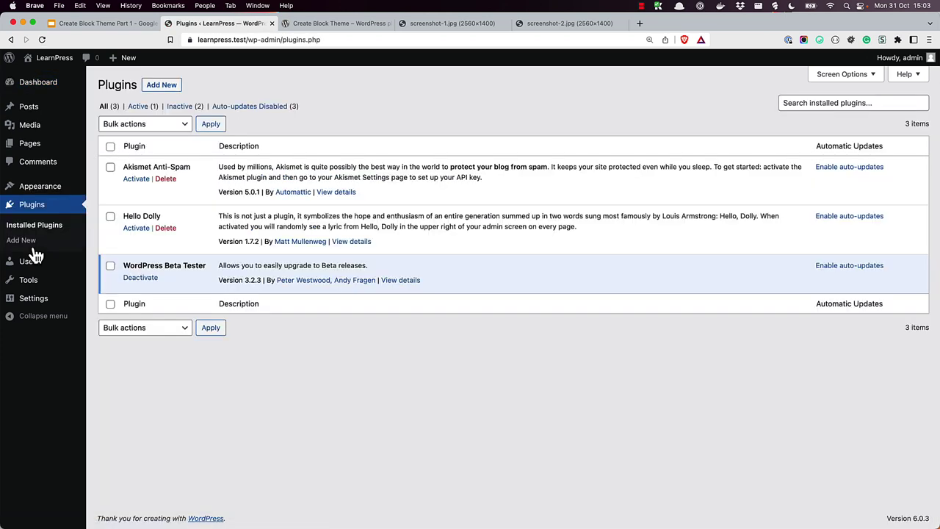
left_click(163, 87)
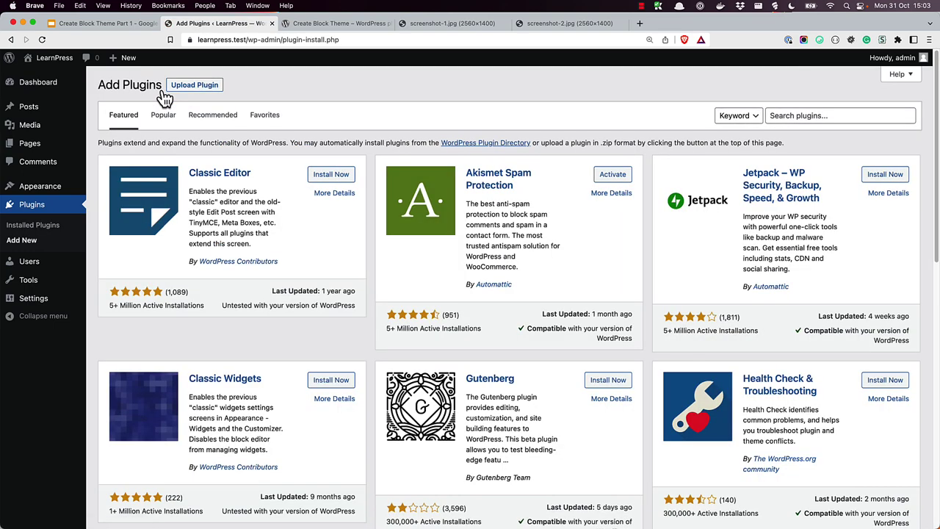
left_click(785, 115)
type("create block theme")
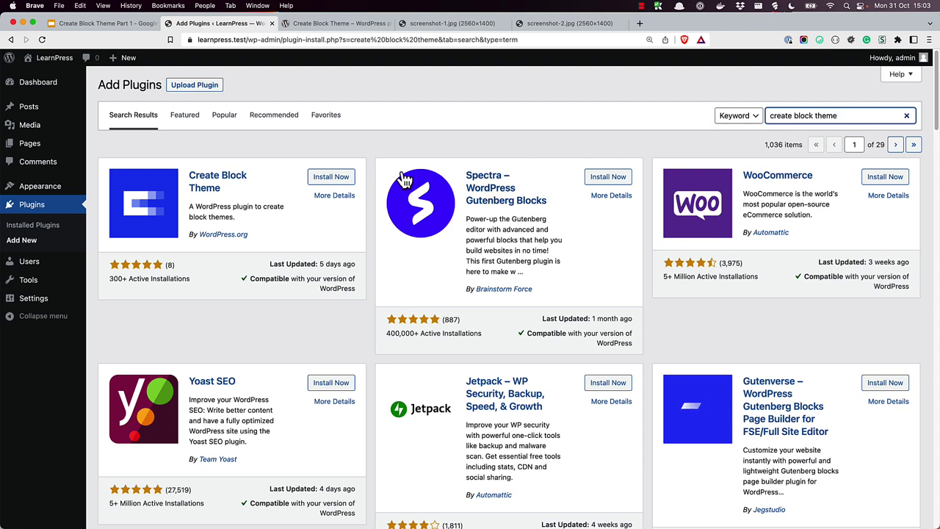
left_click(344, 181)
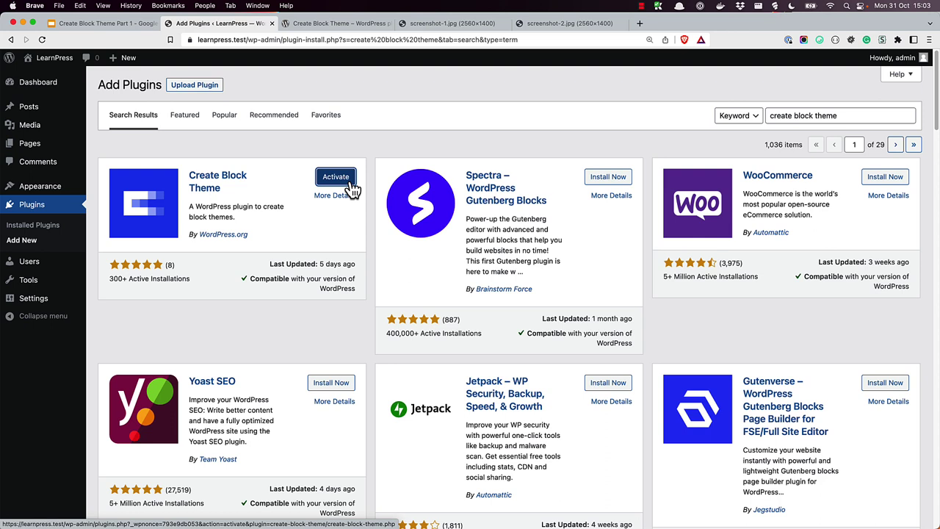
left_click(351, 184)
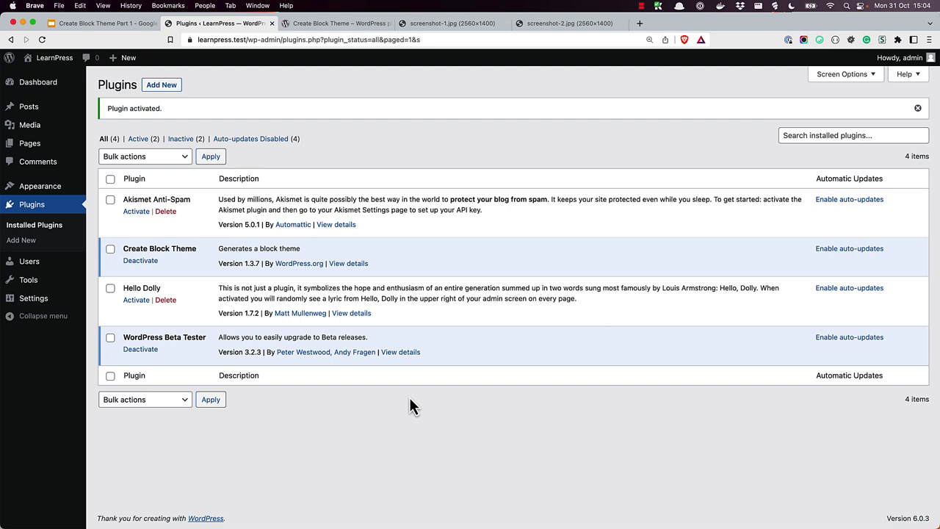
View the Appearance > Create Block Theme export page, then switch to the WordPress.org Plugins tab
mouse_move(53, 189)
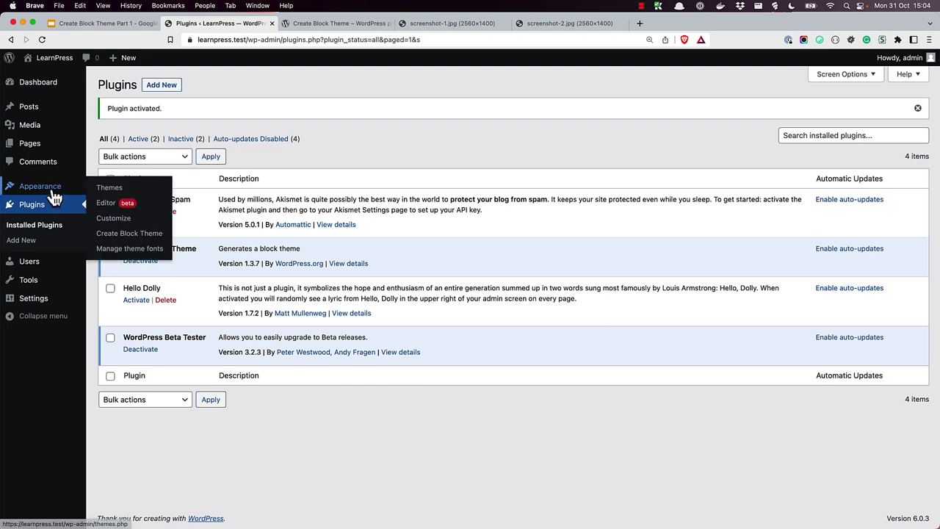
left_click(121, 233)
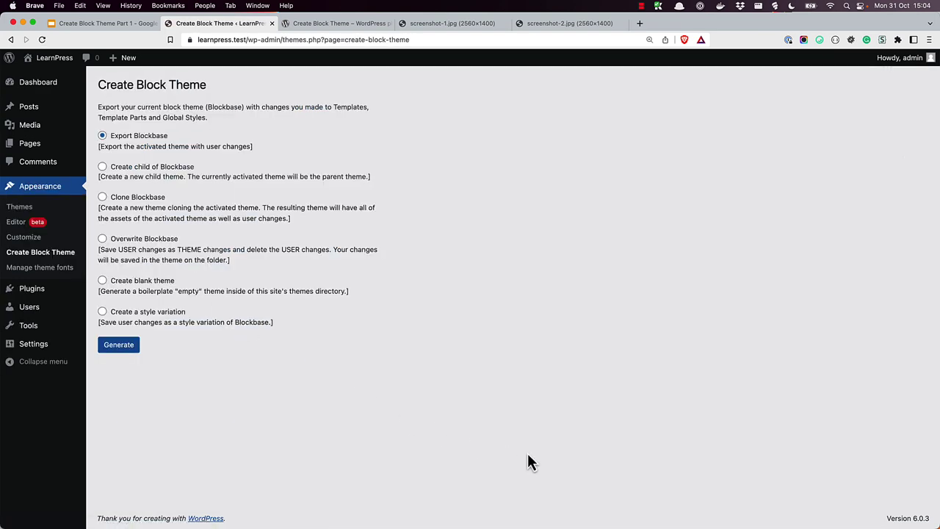
key("ctrl+Tab")
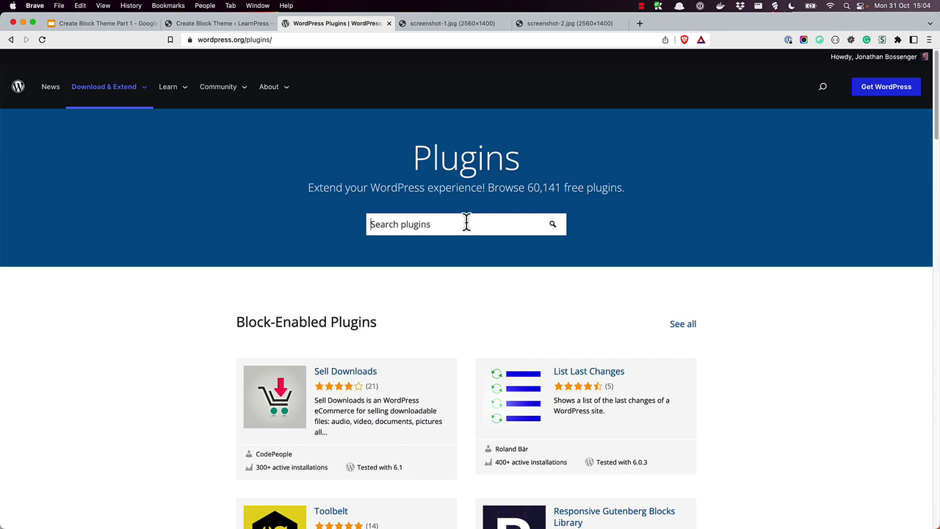
Search the WordPress.org plugin directory for 'create block theme' and go to the Create Block Theme page
type("create block theme")
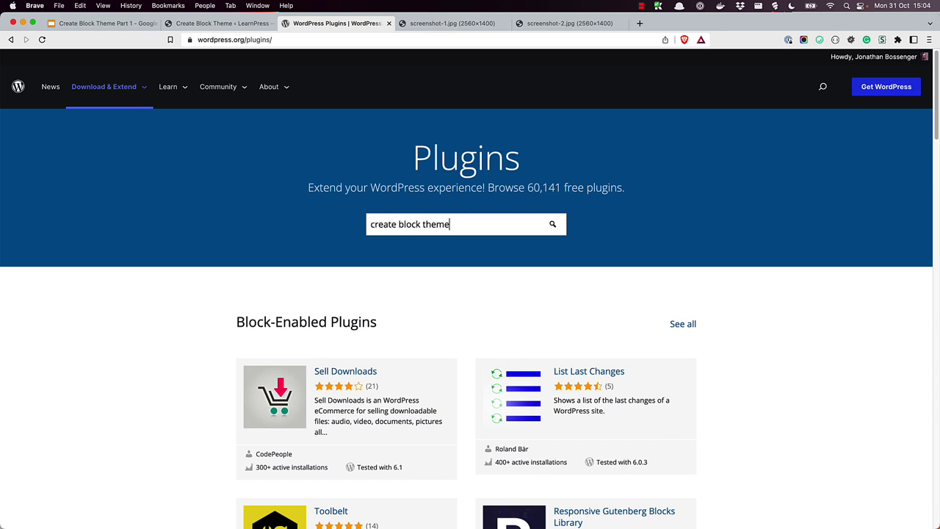
key("Return")
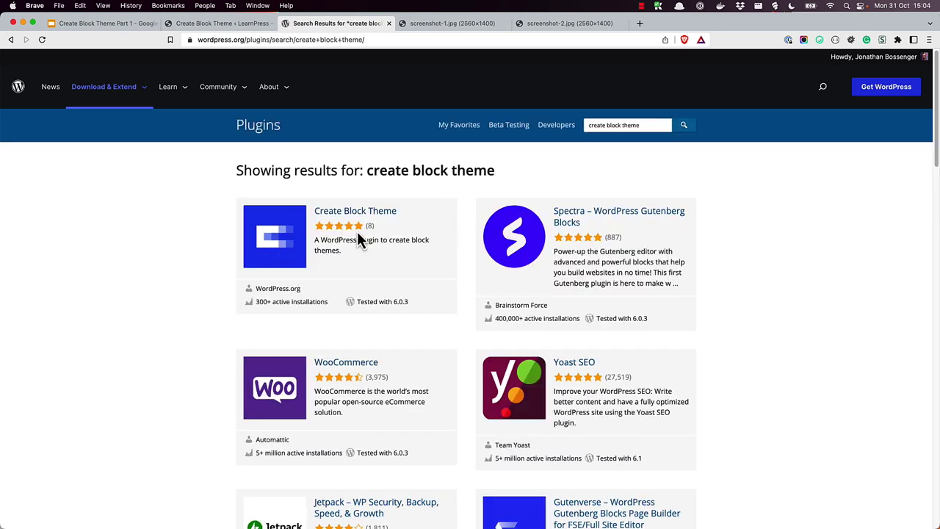
left_click(355, 216)
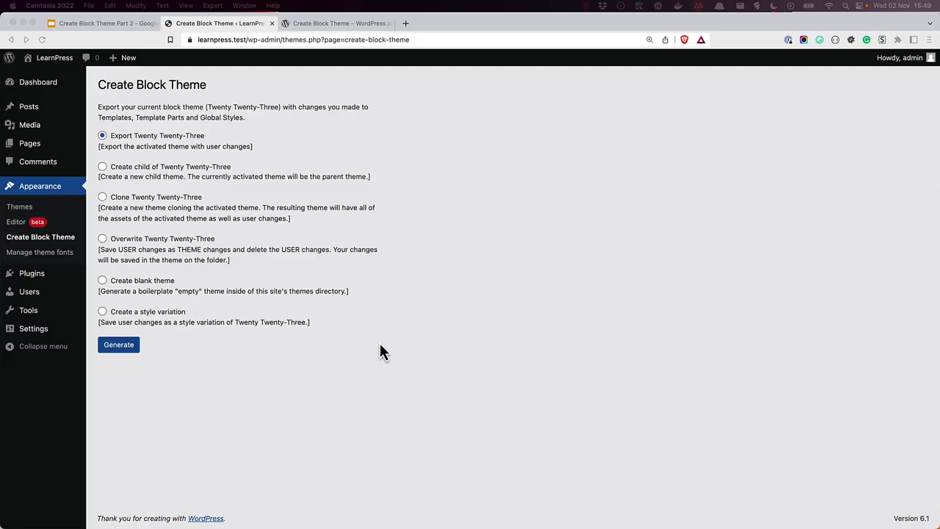
Go to Appearance > Manage theme fonts, where System Font is the only embedded font
left_click(52, 258)
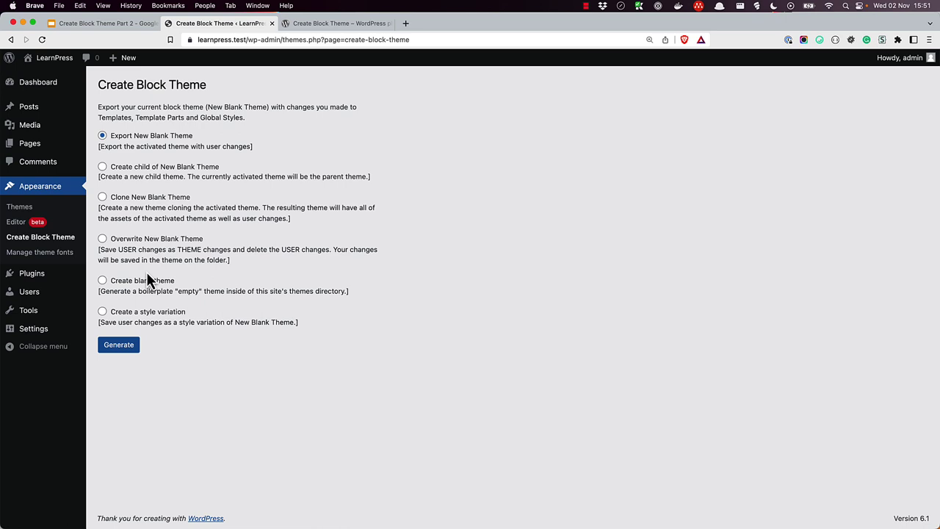
left_click(64, 261)
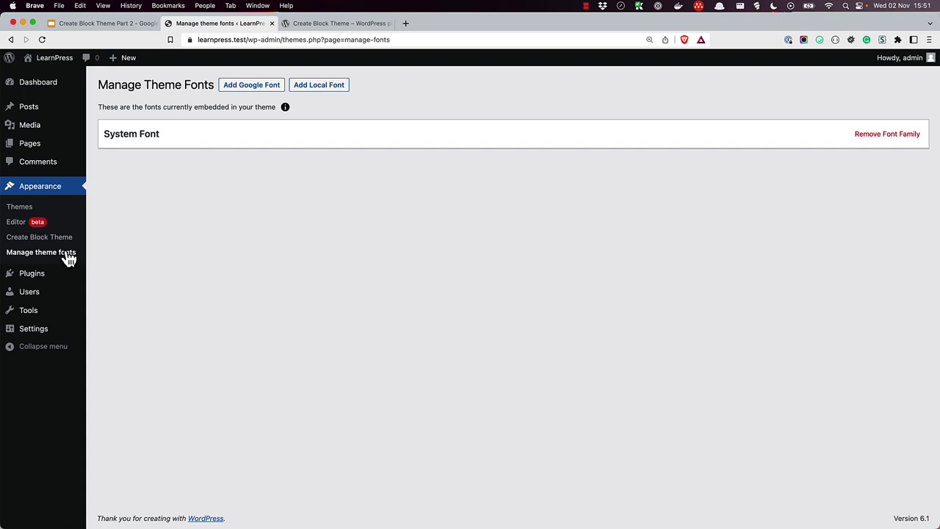
Add the Aladin Google font with its regular variant to New Blank Theme
left_click(224, 91)
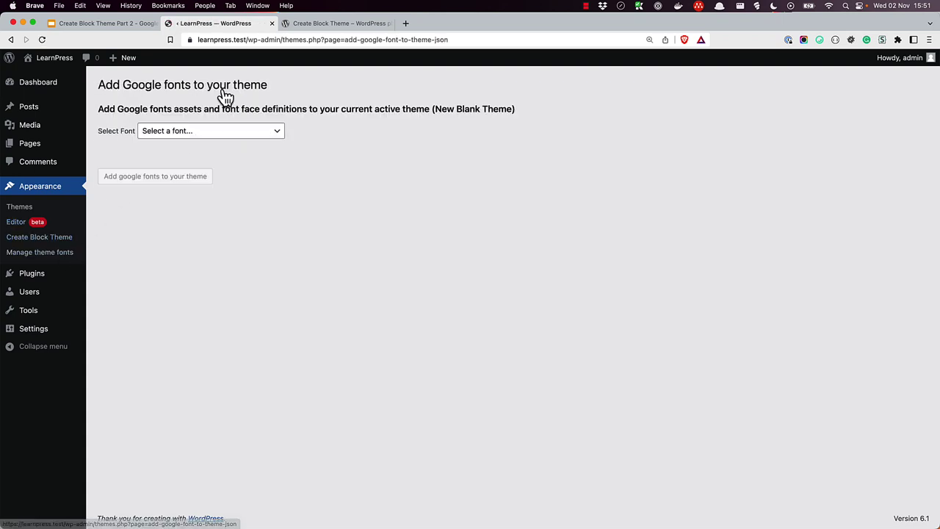
left_click(229, 136)
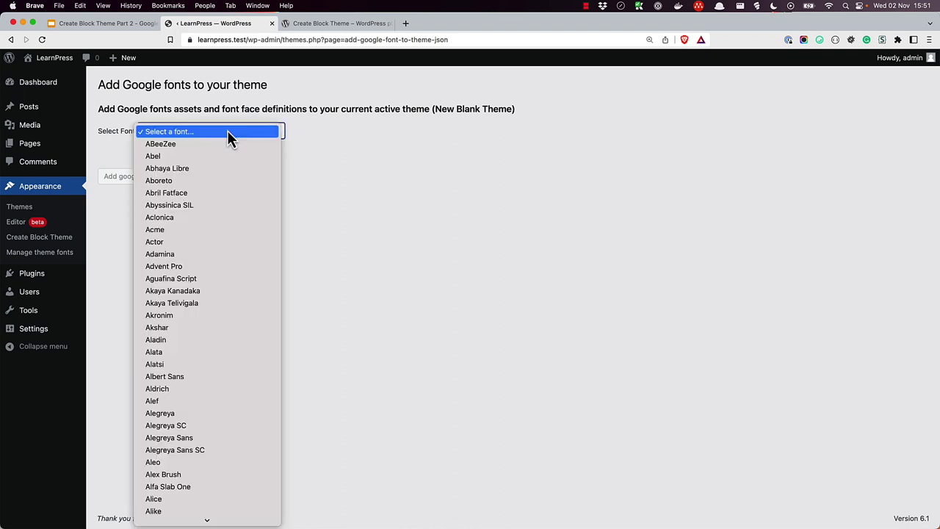
left_click(202, 338)
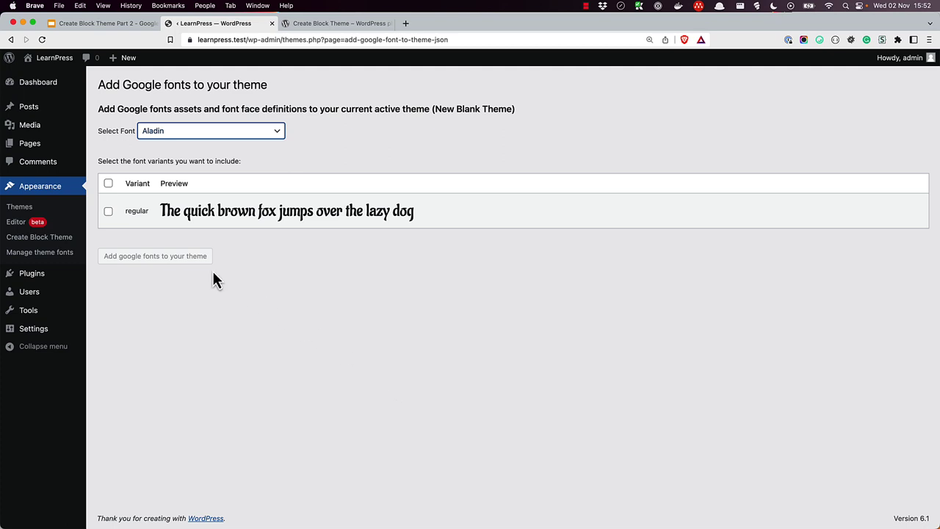
left_click(108, 212)
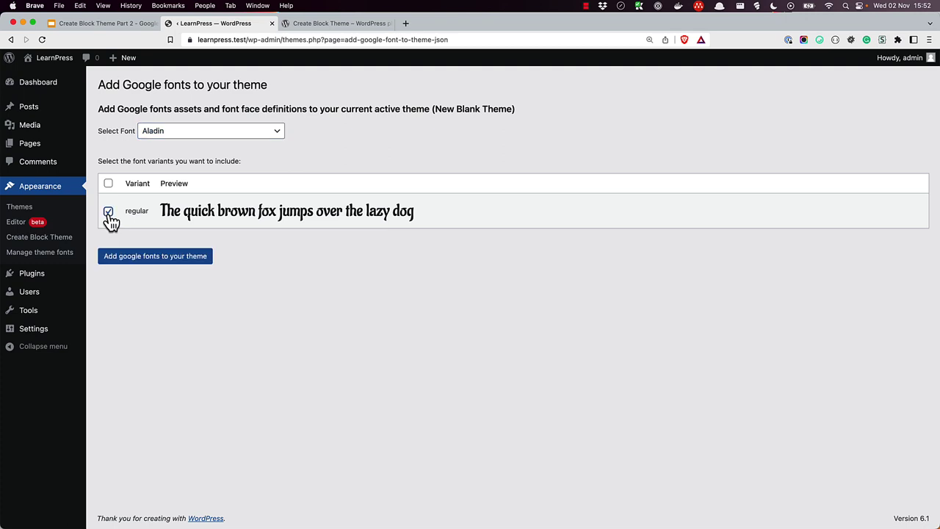
left_click(126, 260)
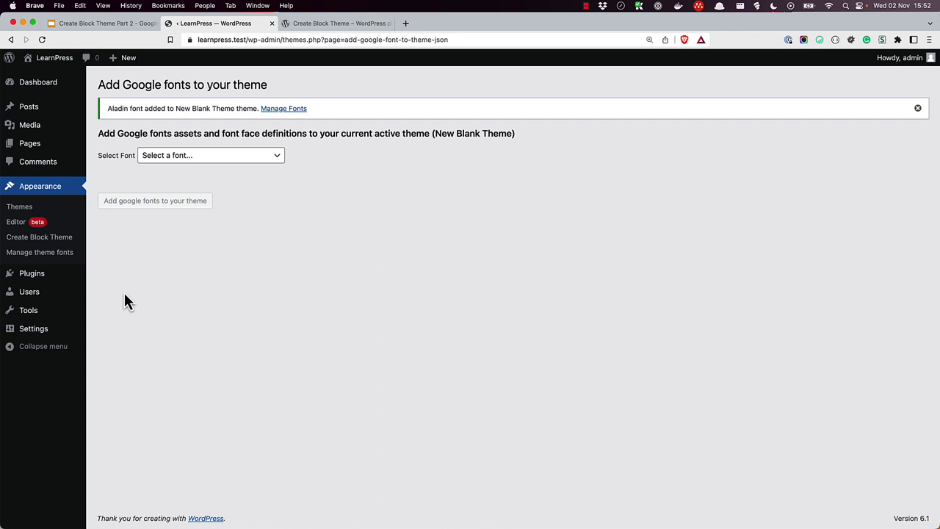
key("super+Tab")
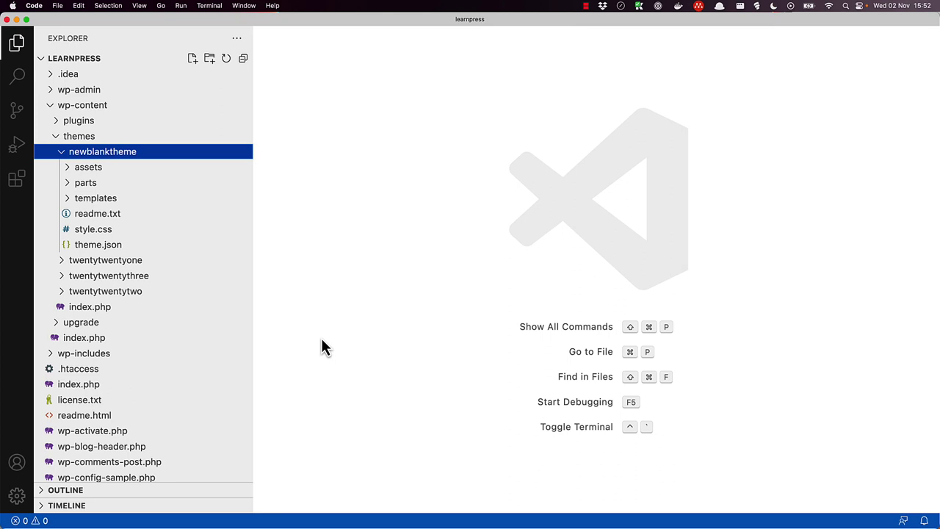
Inspect aladin_regular.ttf in assets/fonts and the Aladin fontFamilies entry in theme.json
left_click(70, 169)
left_click(100, 184)
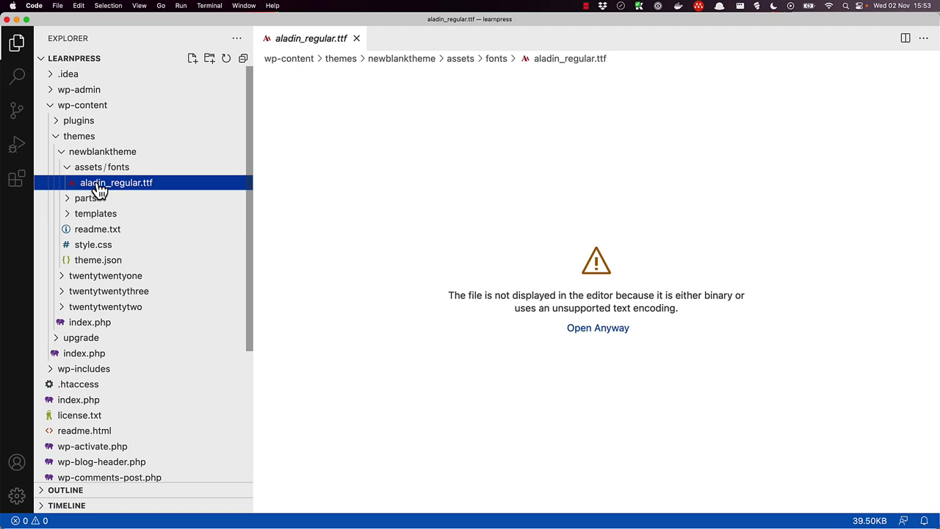
left_click(101, 261)
scroll(487, 298, "down", 6)
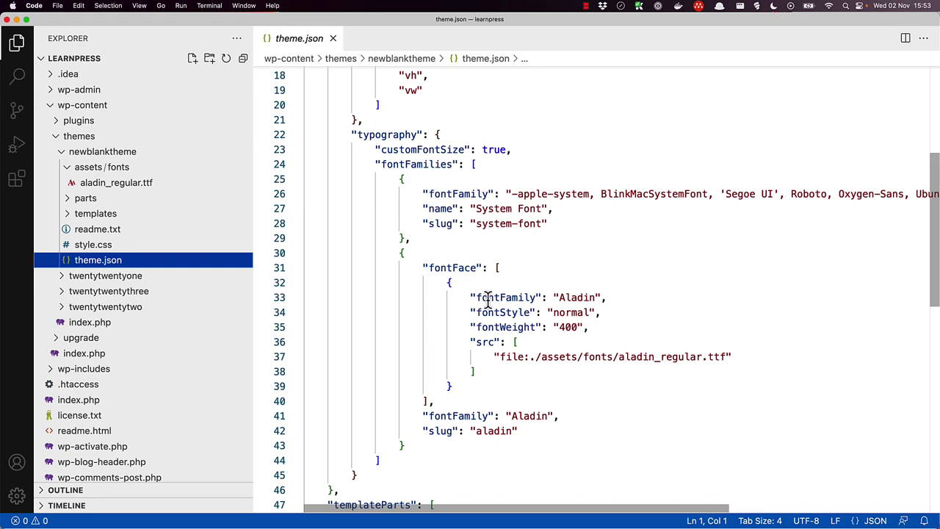
In the Site Editor's Styles under Typography > Text, choose Aladin as the font
key("super+Tab")
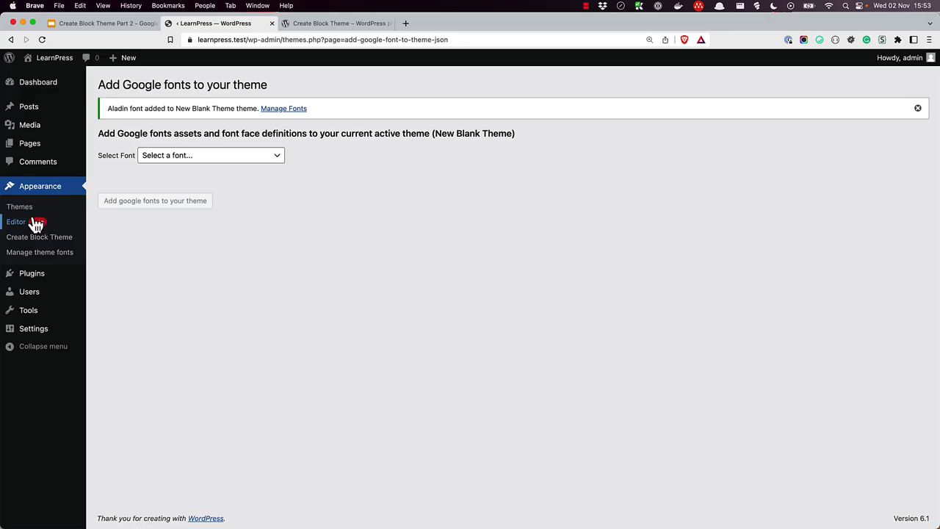
left_click(16, 225)
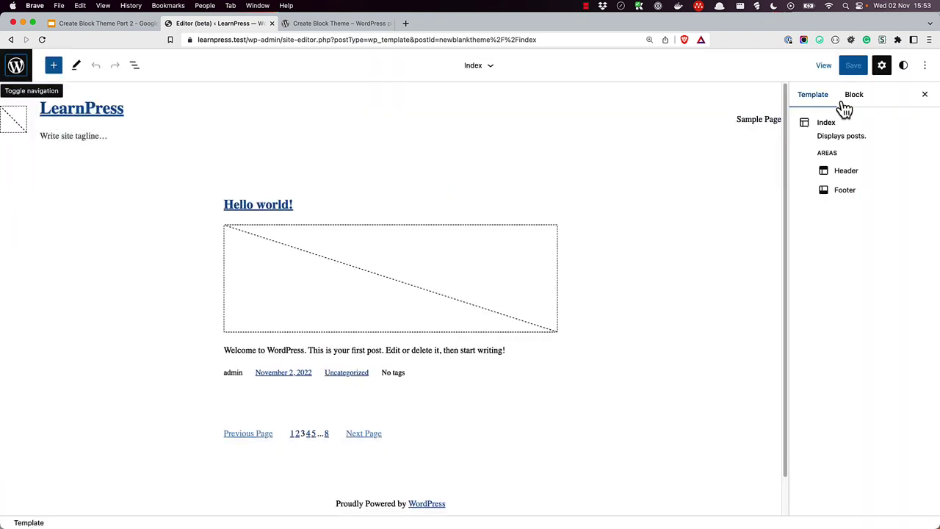
left_click(903, 65)
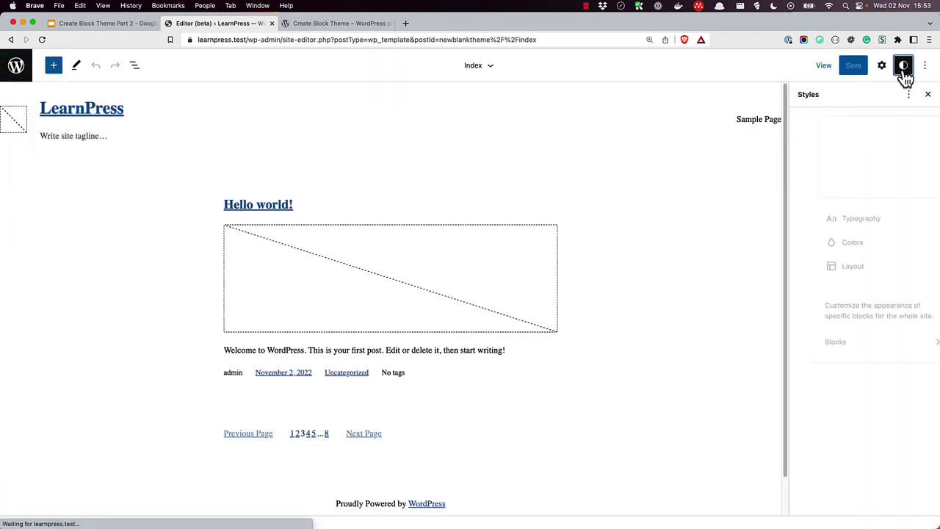
left_click(860, 224)
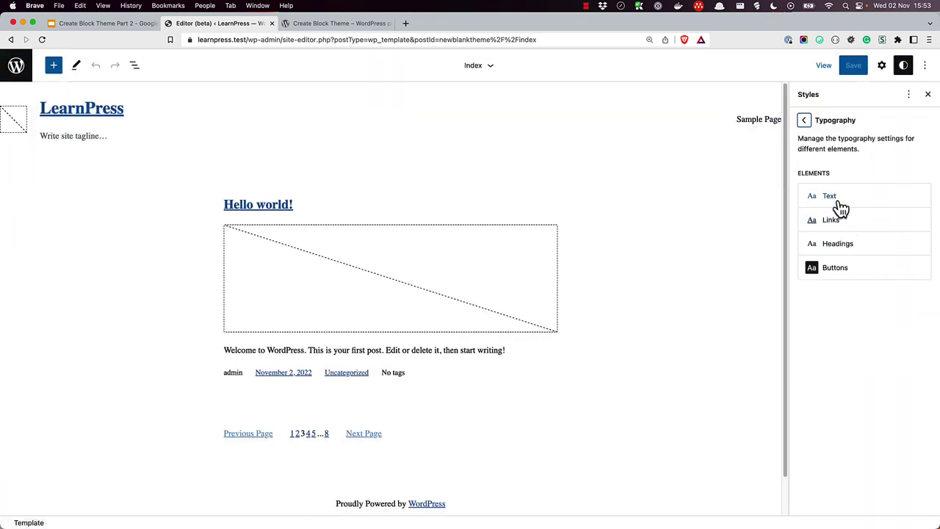
left_click(838, 203)
left_click(842, 249)
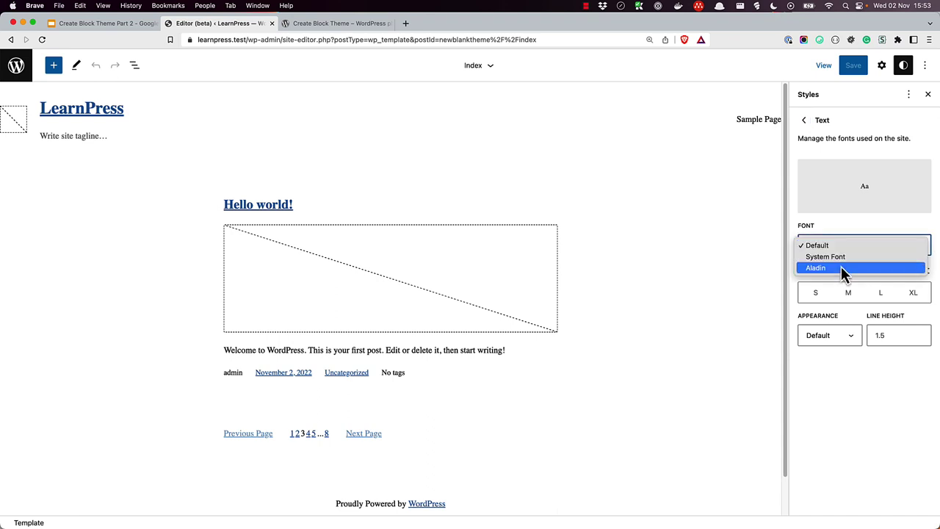
left_click(839, 273)
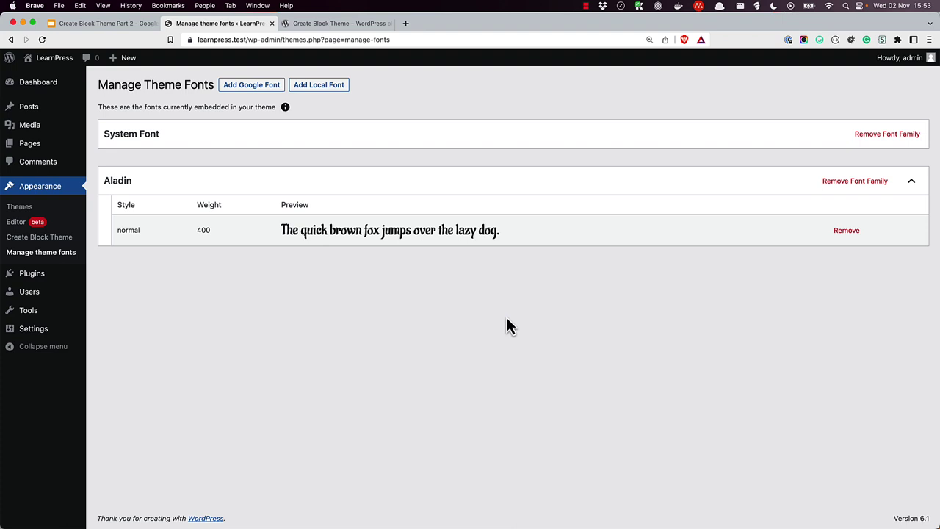
Upload OpenSans-Regular.ttf as the local font Open Sans, normal style, weight 400
left_click(330, 89)
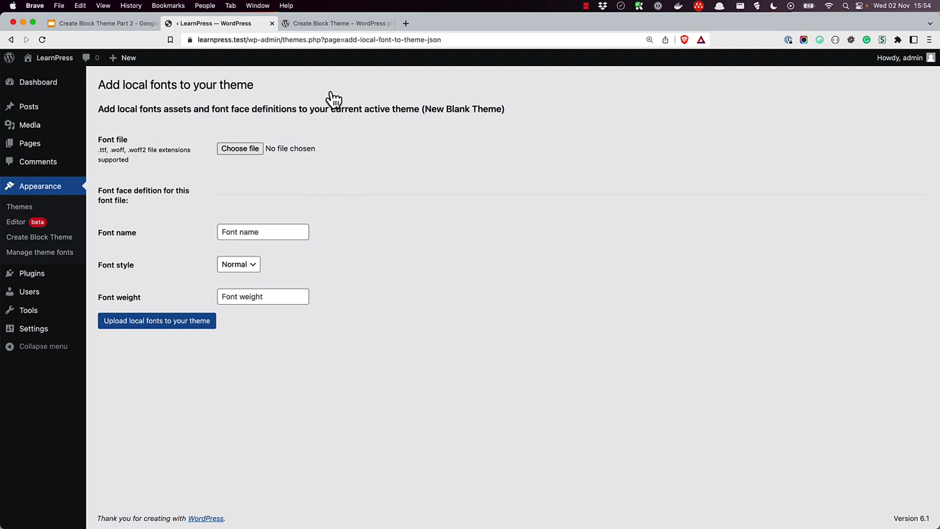
left_click(251, 150)
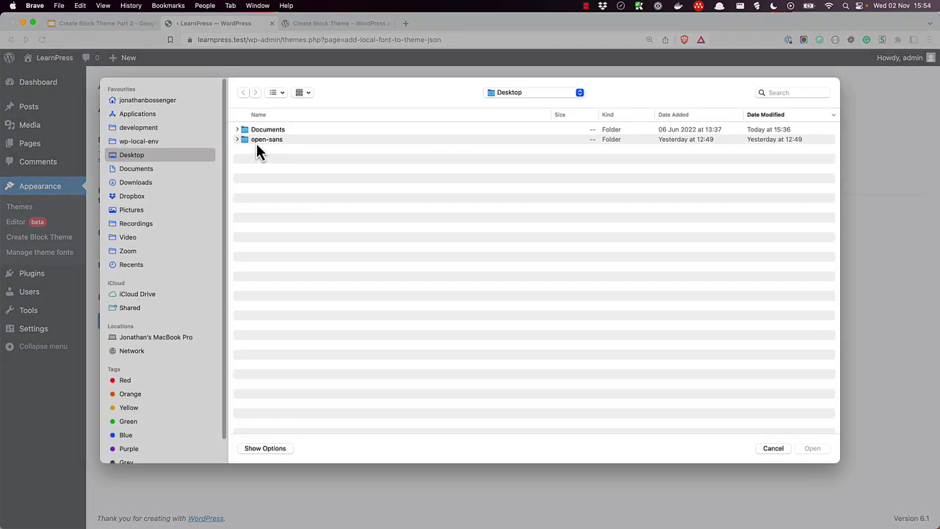
double_click(257, 143)
left_click(289, 208)
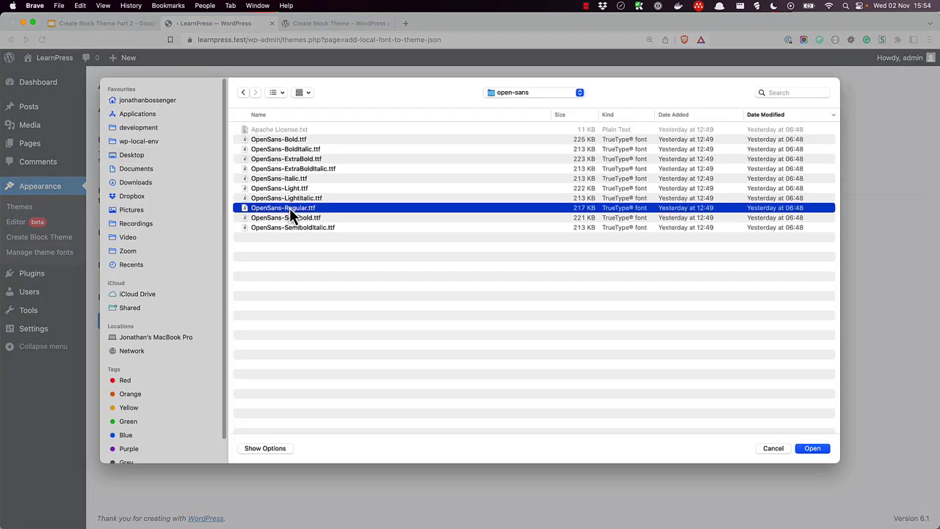
left_click(814, 451)
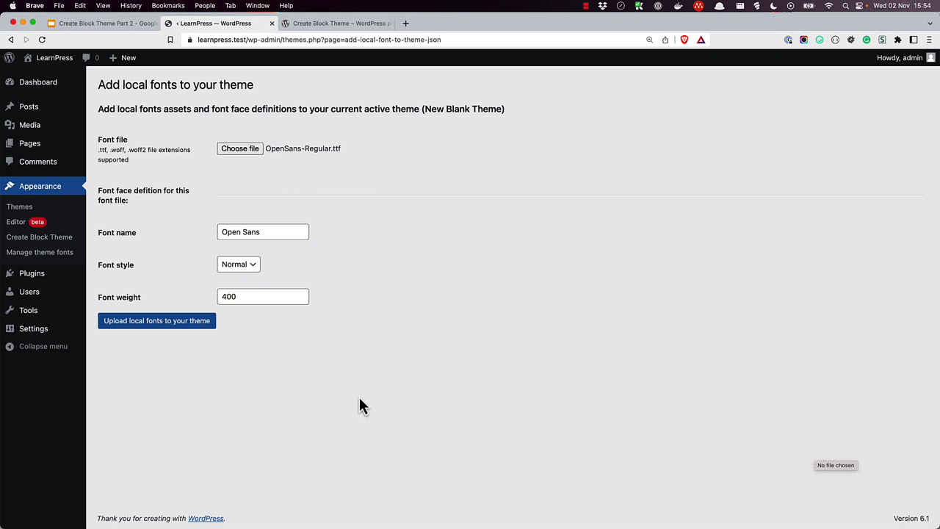
left_click(183, 323)
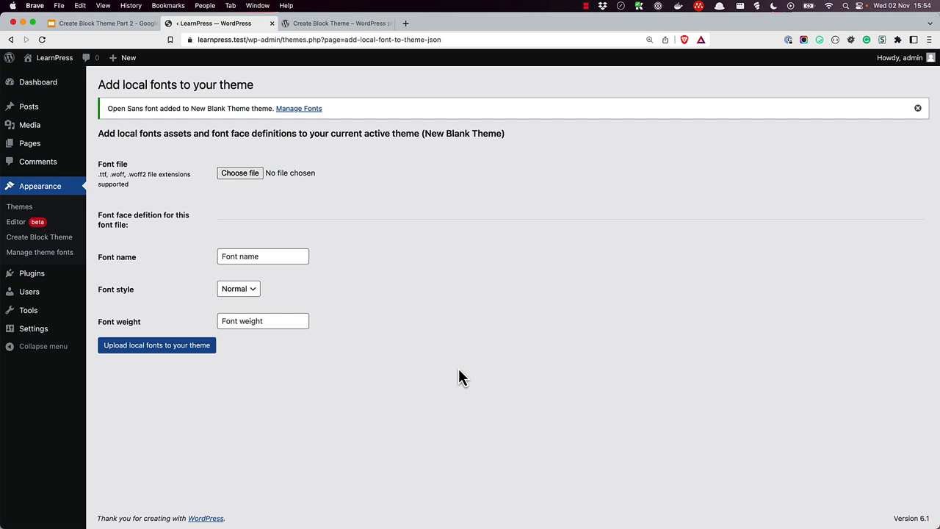
key("super+Tab")
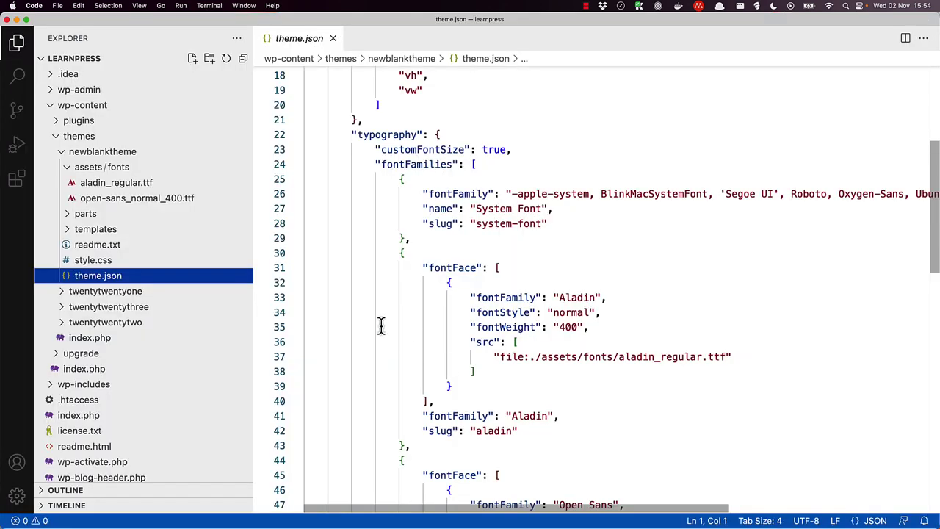
left_click(155, 199)
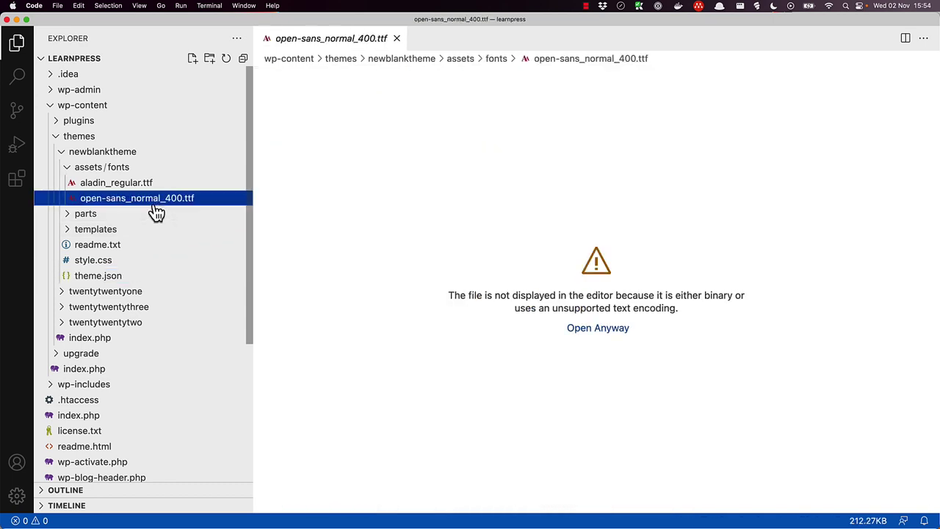
left_click(123, 282)
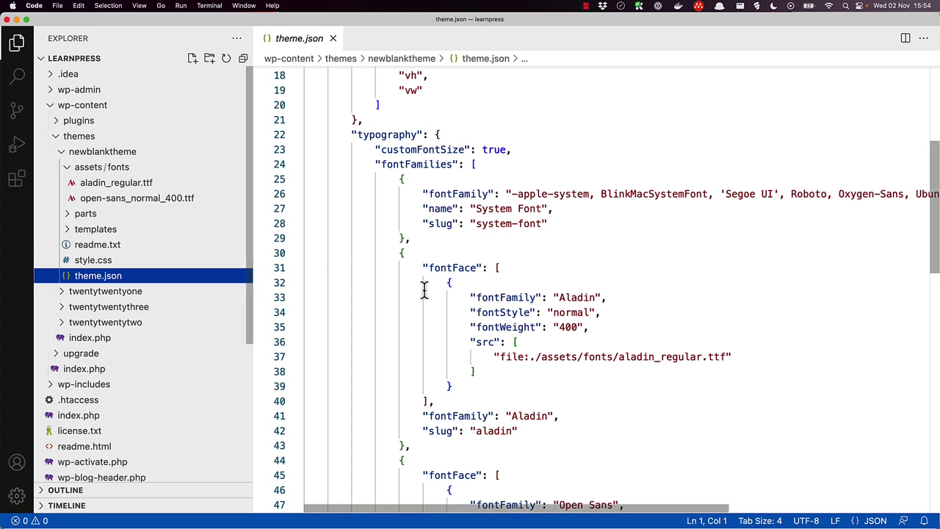
scroll(510, 298, "down", 4)
scroll(511, 298, "down", 3)
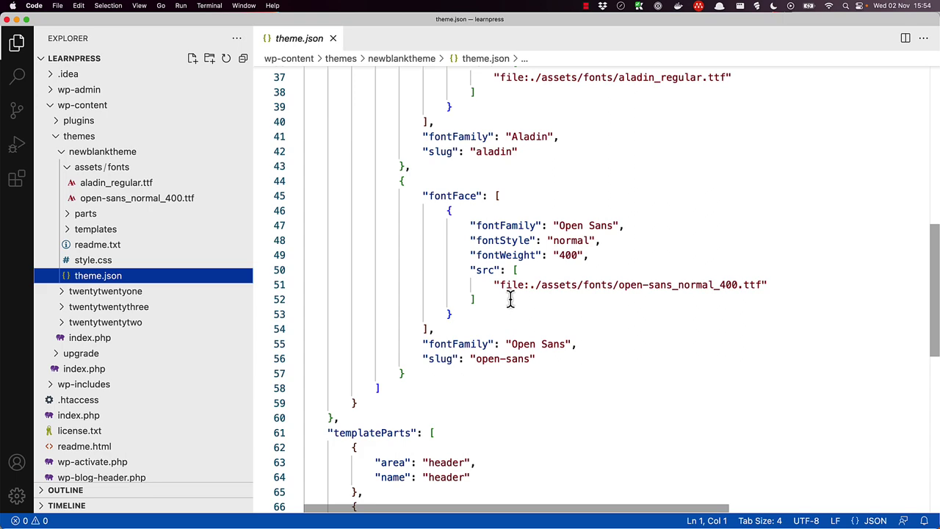
In the Site Editor's Styles under Typography > Text, choose Open Sans as the font
key("super+Tab")
left_click(21, 228)
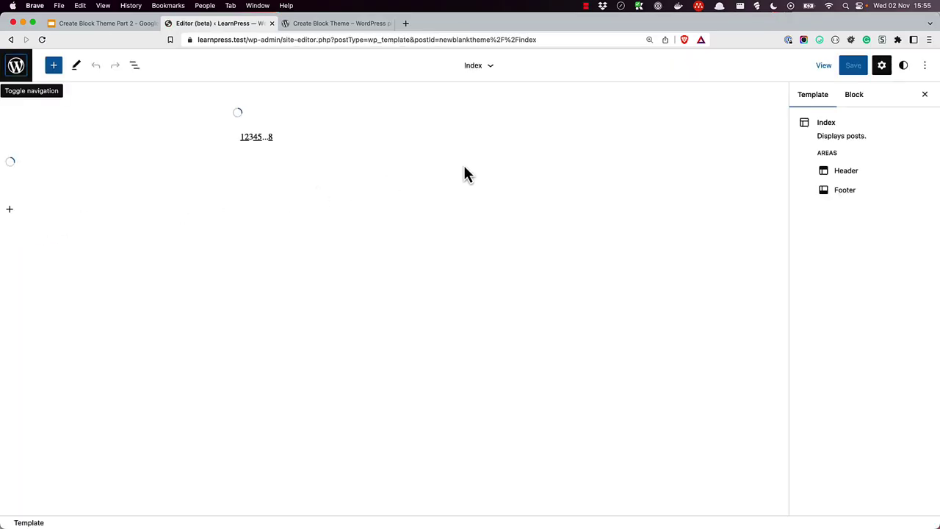
left_click(902, 67)
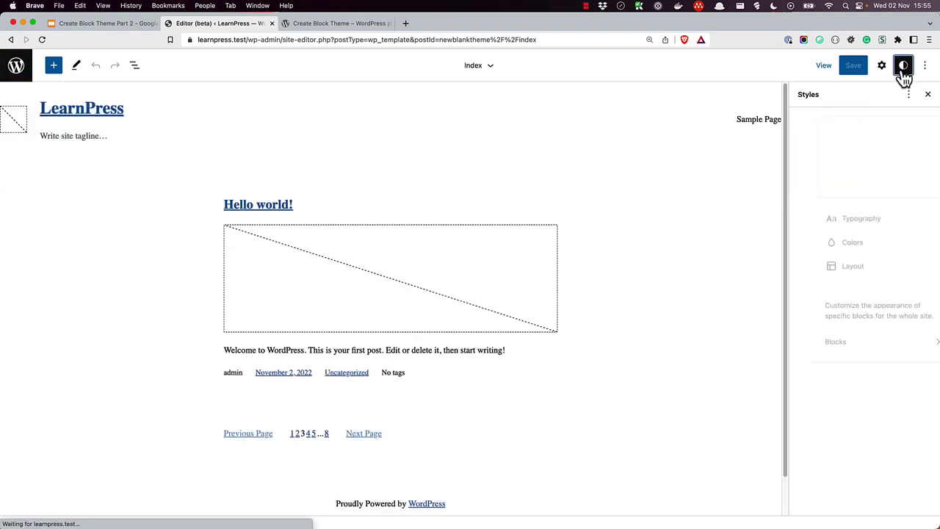
left_click(839, 217)
left_click(836, 203)
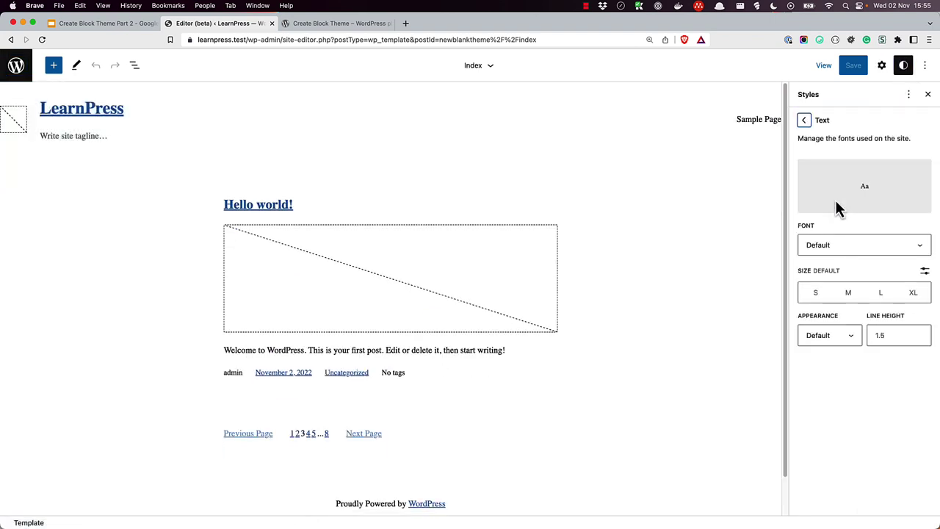
left_click(836, 249)
left_click(836, 279)
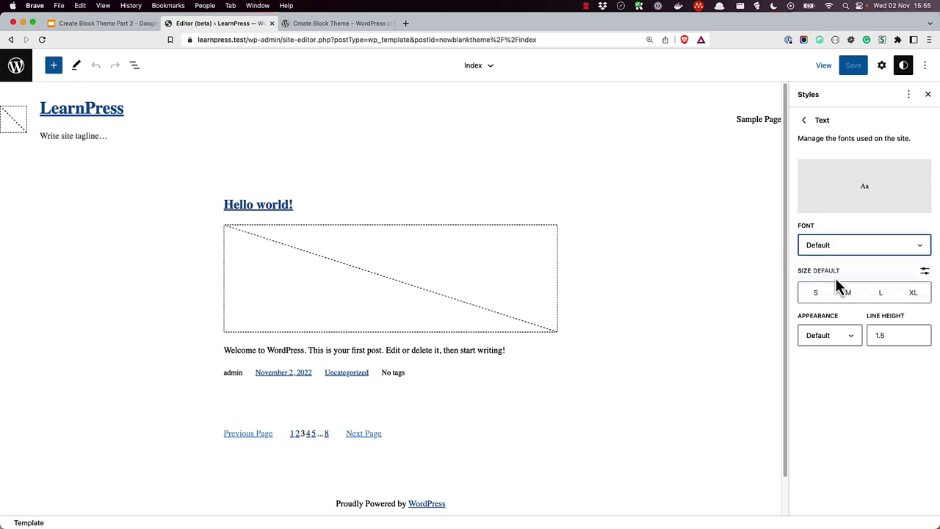